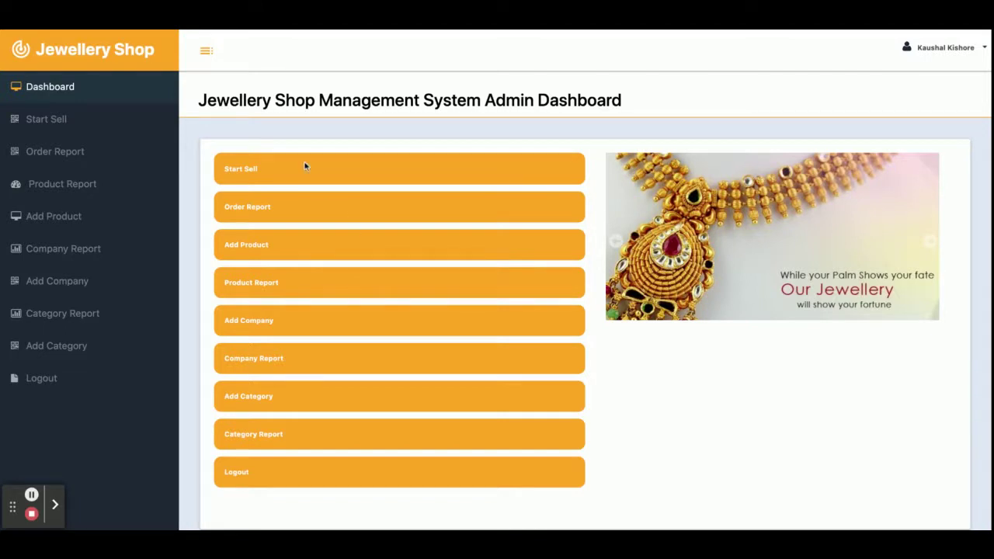
Step: Start a new sale by entering the customer's name and mobile number and creating the order
{"action": "left_click", "coordinate": [66, 117]}
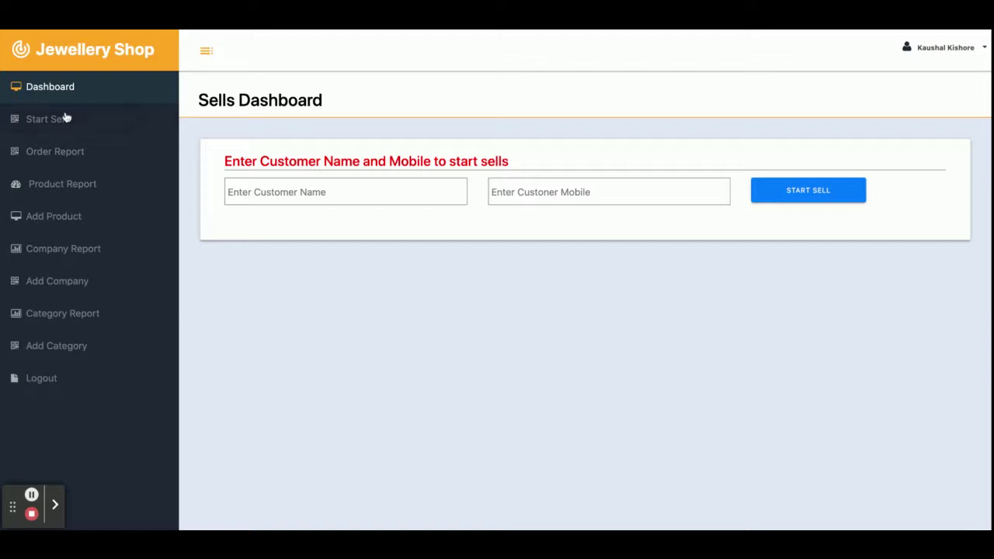
{"action": "left_click", "coordinate": [257, 191]}
{"action": "left_click", "coordinate": [492, 197]}
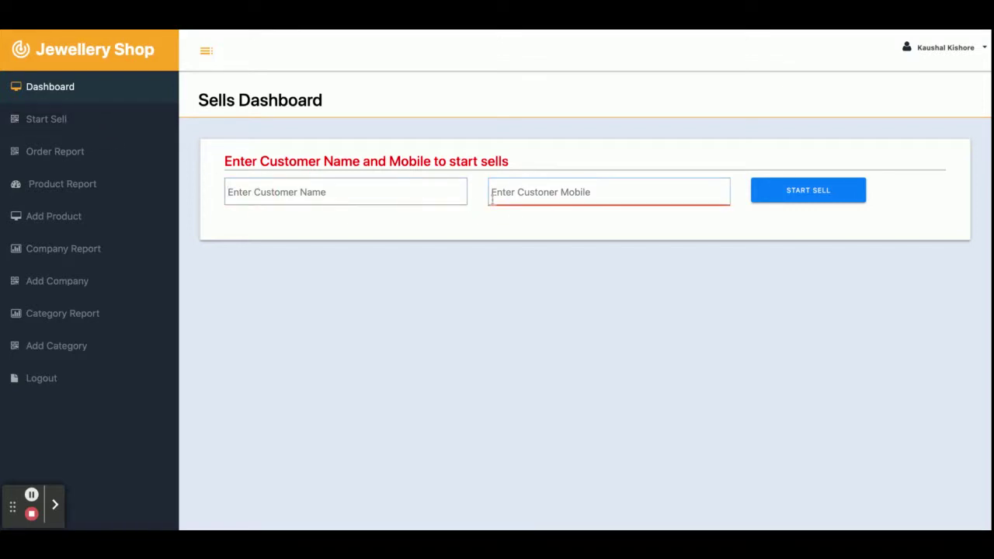
{"action": "left_click", "coordinate": [351, 179]}
{"action": "left_click", "coordinate": [358, 197]}
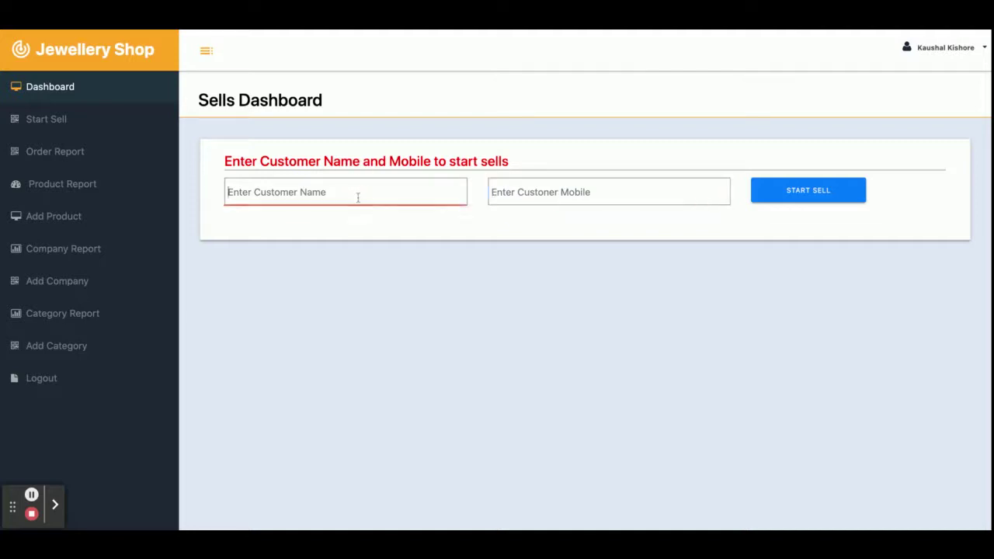
{"action": "type", "text": "Atul"}
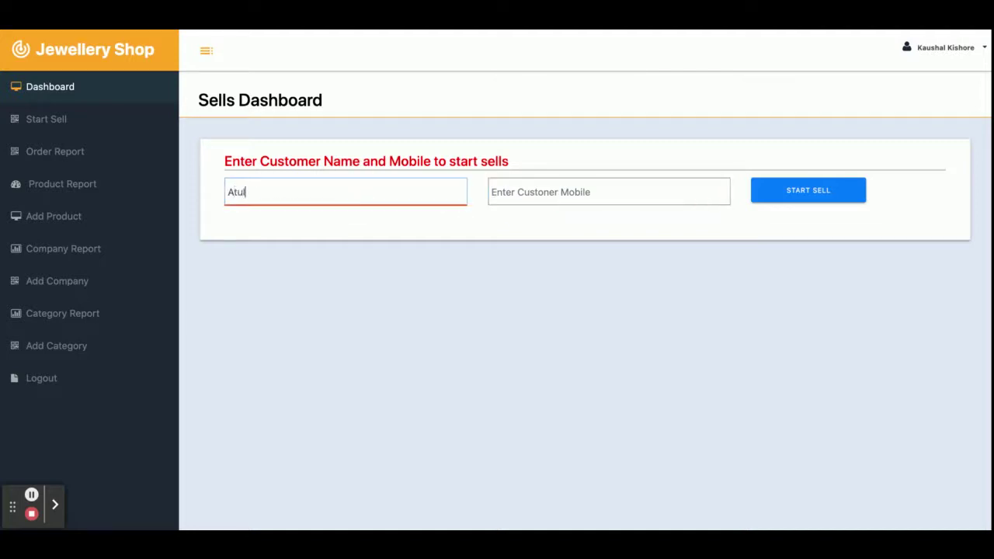
{"action": "left_click", "coordinate": [492, 192]}
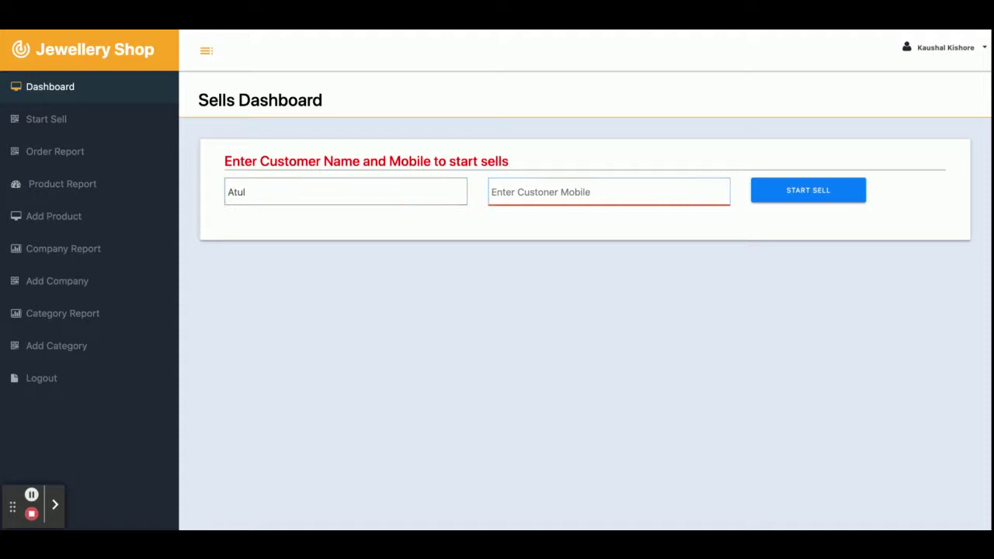
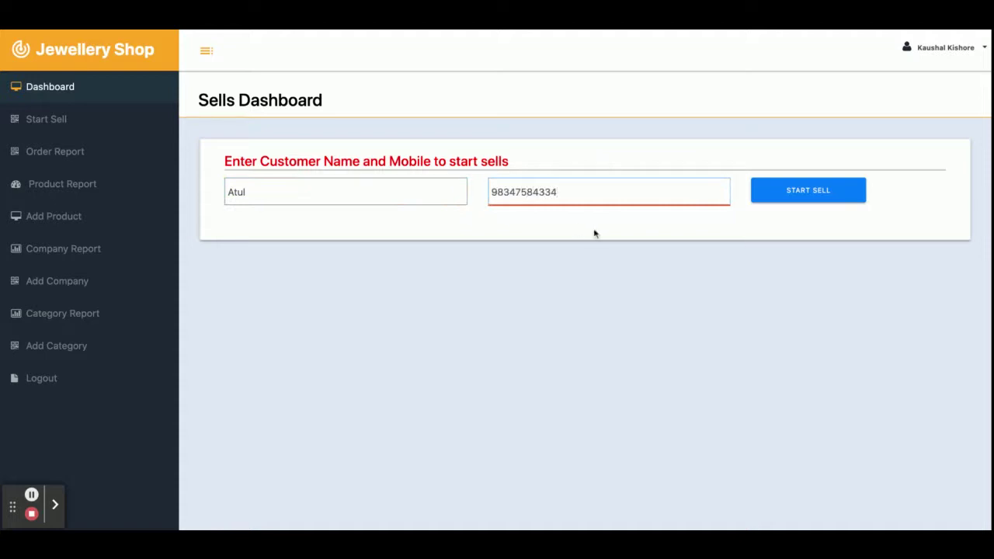
{"action": "left_click", "coordinate": [790, 196]}
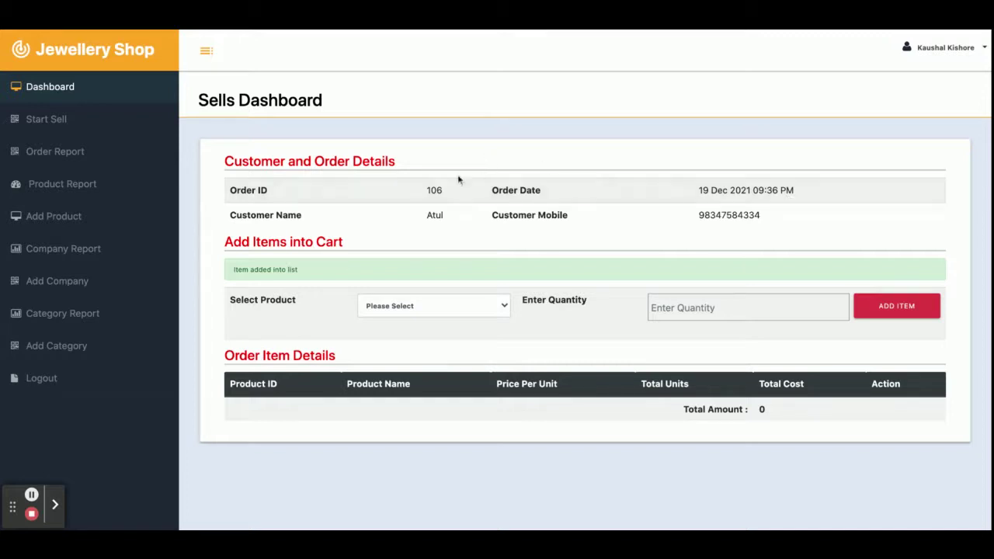
Step: Add one Gold Bangle to the new order's cart
{"action": "double_click", "coordinate": [431, 189]}
{"action": "left_click", "coordinate": [398, 310]}
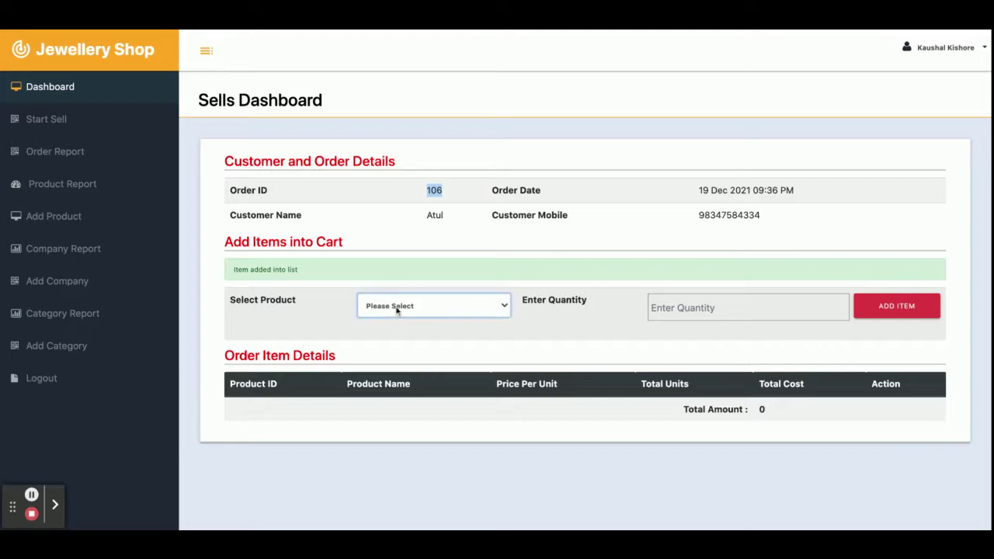
{"action": "left_click", "coordinate": [402, 332]}
{"action": "left_click", "coordinate": [709, 306]}
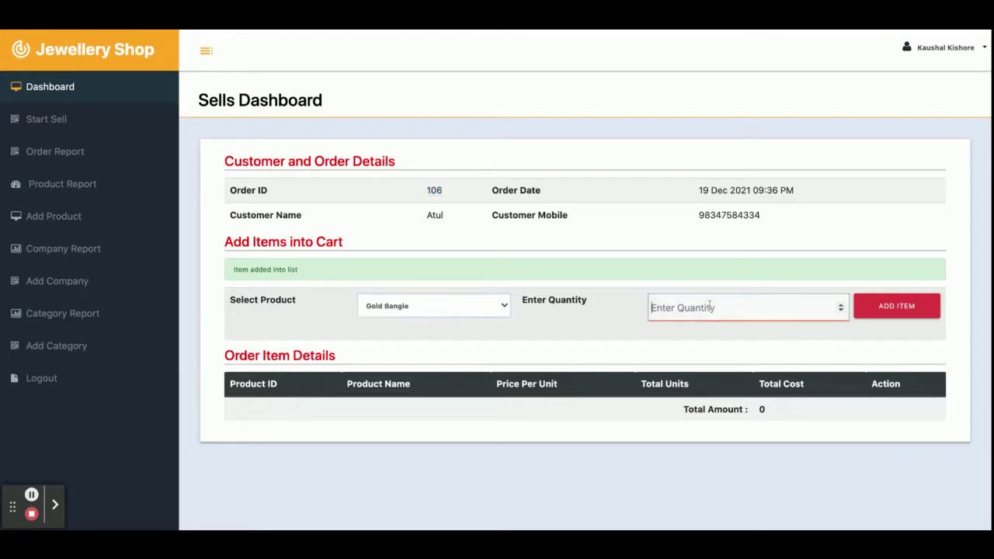
{"action": "type", "text": "1"}
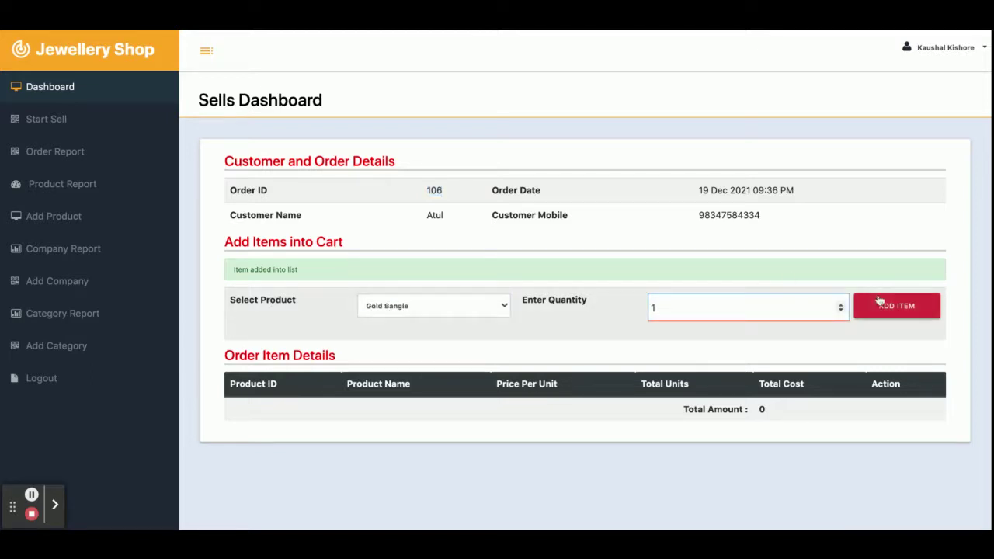
{"action": "left_click", "coordinate": [891, 306]}
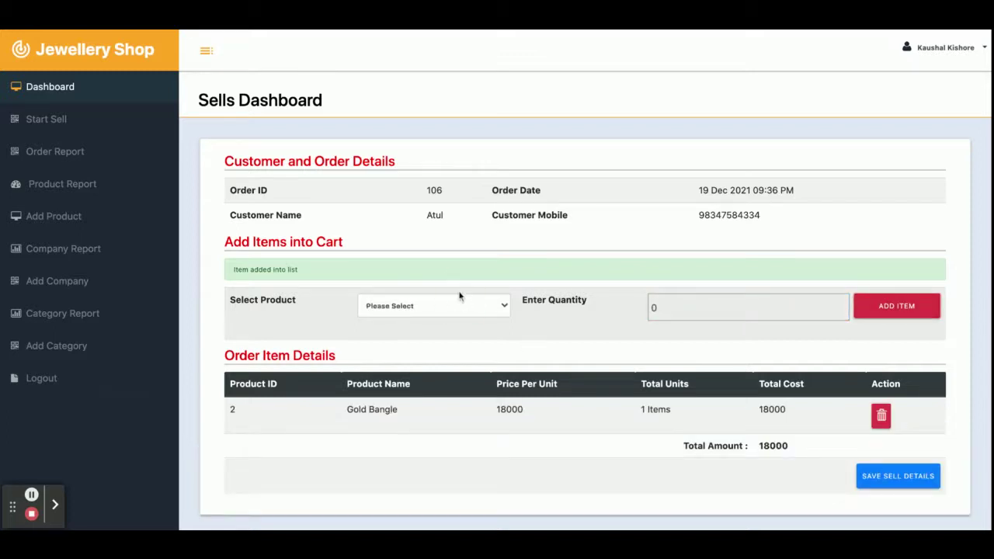
Step: Add one Nacless to the cart
{"action": "left_click", "coordinate": [458, 307]}
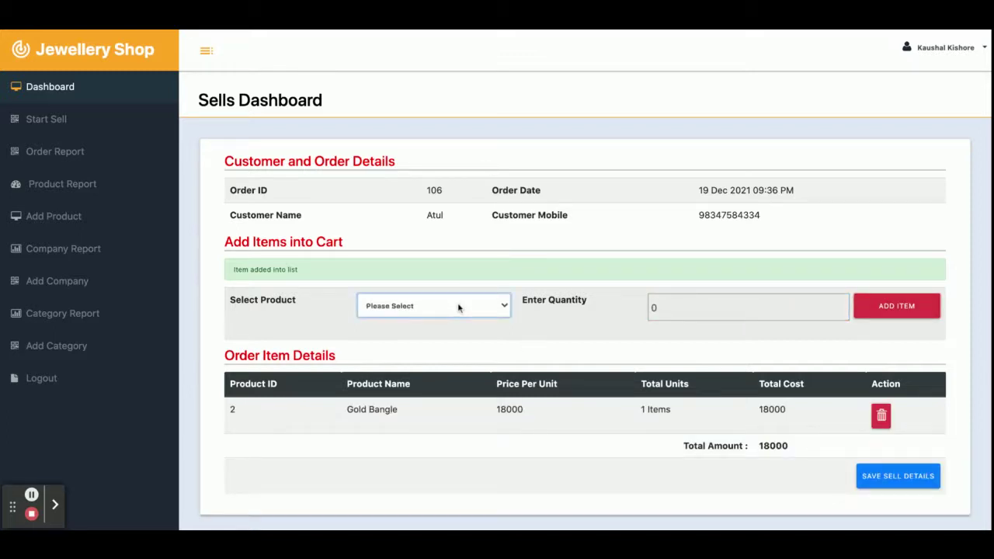
{"action": "left_click", "coordinate": [458, 323]}
{"action": "left_click", "coordinate": [684, 304]}
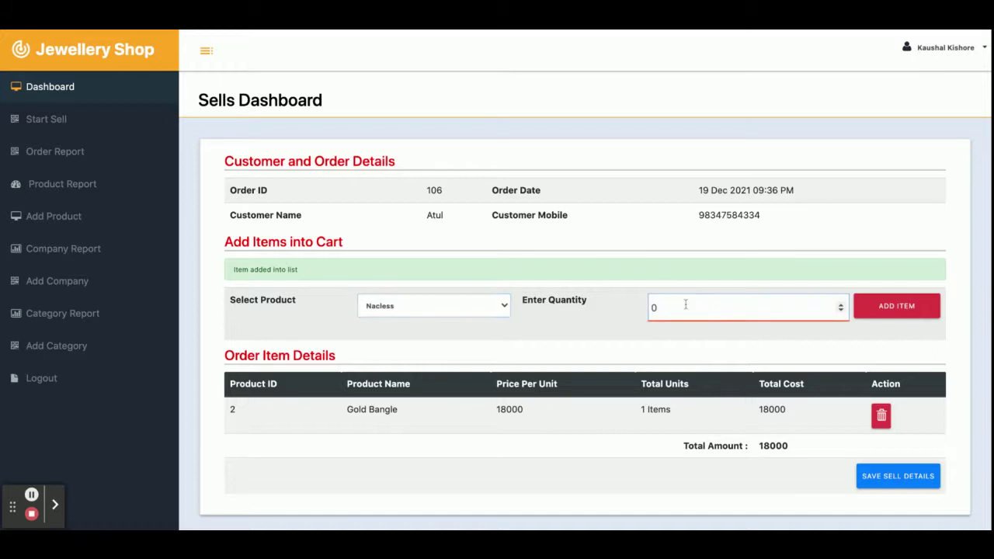
{"action": "type", "text": "1"}
{"action": "key", "text": "BackSpace"}
{"action": "key", "text": "BackSpace"}
{"action": "type", "text": "1"}
{"action": "left_click", "coordinate": [893, 305]}
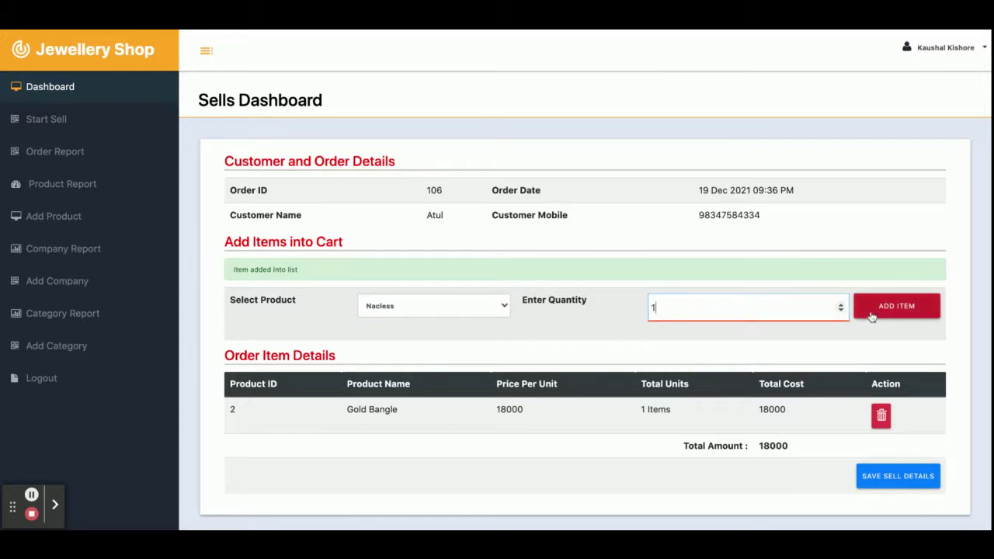
{"action": "scroll", "coordinate": [638, 356], "scroll_direction": "down", "scroll_amount": 3}
{"action": "scroll", "coordinate": [608, 329], "scroll_direction": "up", "scroll_amount": 3}
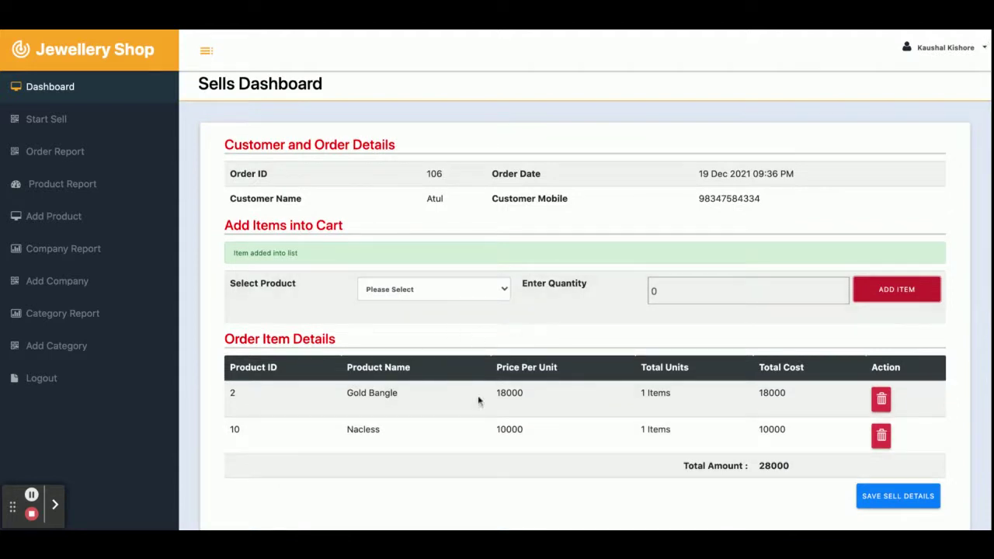
Step: Add one Kundan Jwellery to the cart, bringing the total to 38000
{"action": "left_click", "coordinate": [447, 292]}
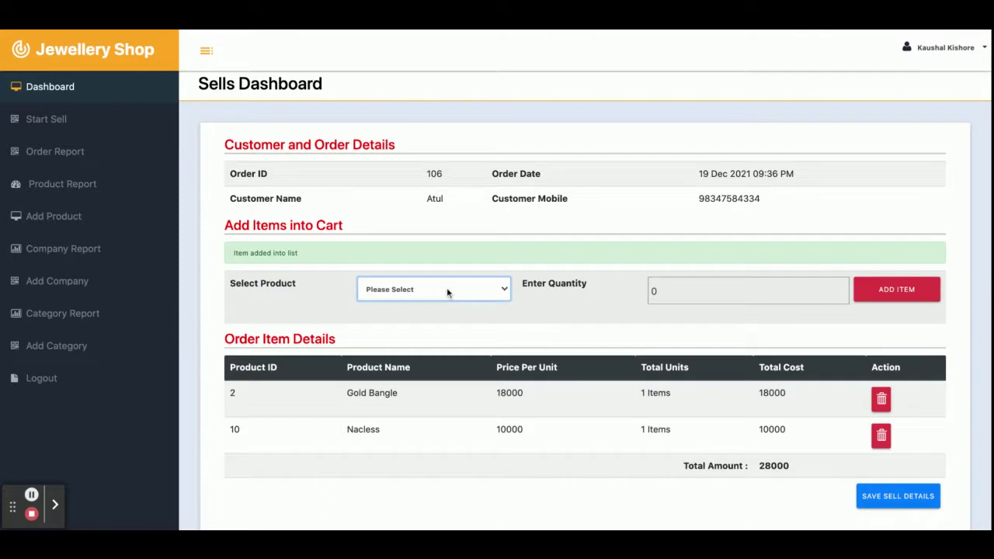
{"action": "left_click", "coordinate": [434, 303]}
{"action": "left_click", "coordinate": [709, 292]}
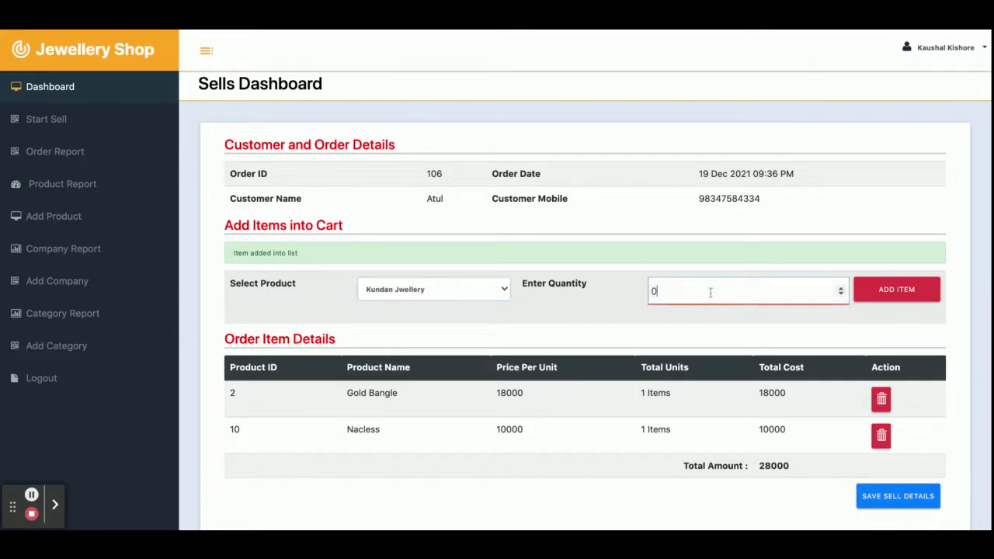
{"action": "type", "text": "1"}
{"action": "left_click", "coordinate": [871, 289]}
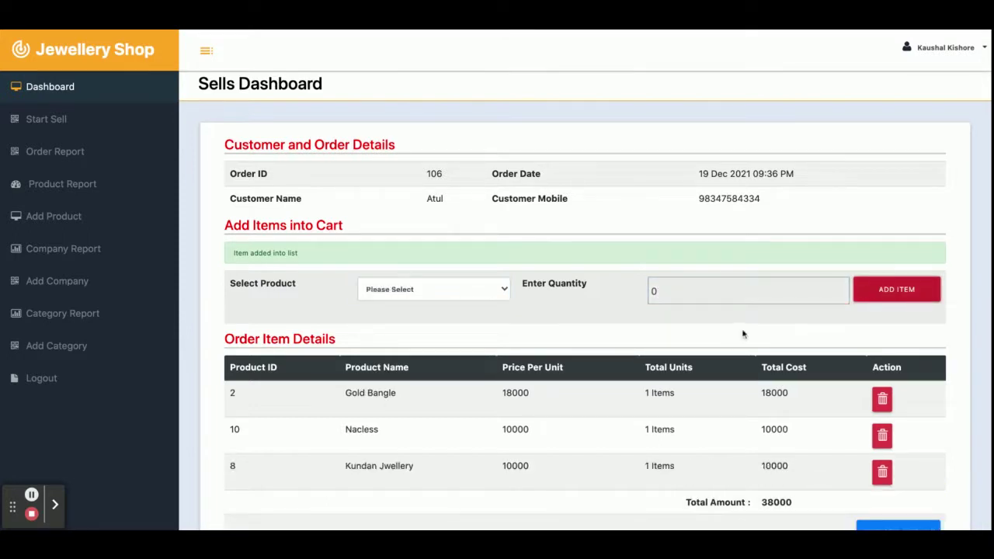
{"action": "scroll", "coordinate": [724, 335], "scroll_direction": "down", "scroll_amount": 1}
{"action": "scroll", "coordinate": [723, 335], "scroll_direction": "down", "scroll_amount": 1}
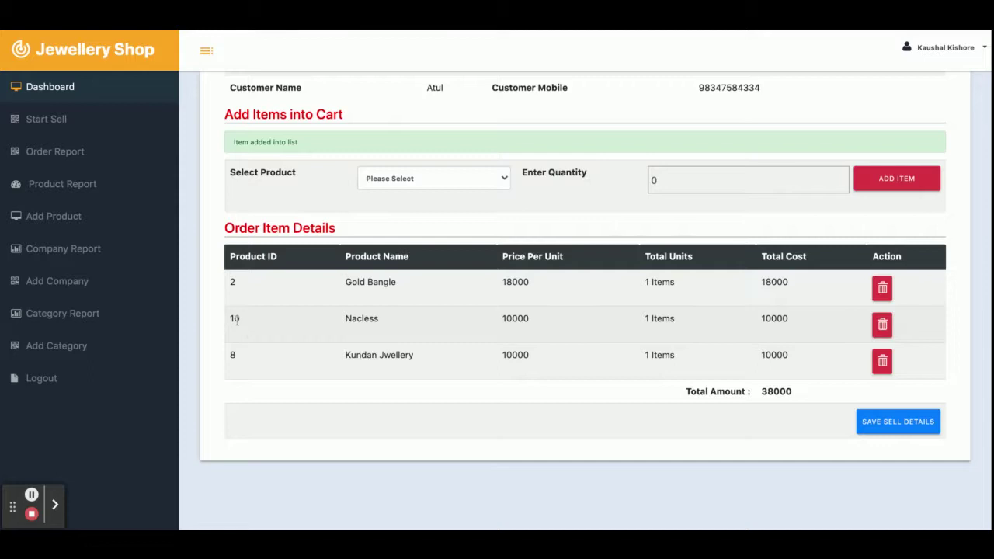
Step: Drop Nacless and save order 106 with Gold Bangle and Kundan Jwellery totalling 28000
{"action": "left_click", "coordinate": [882, 325]}
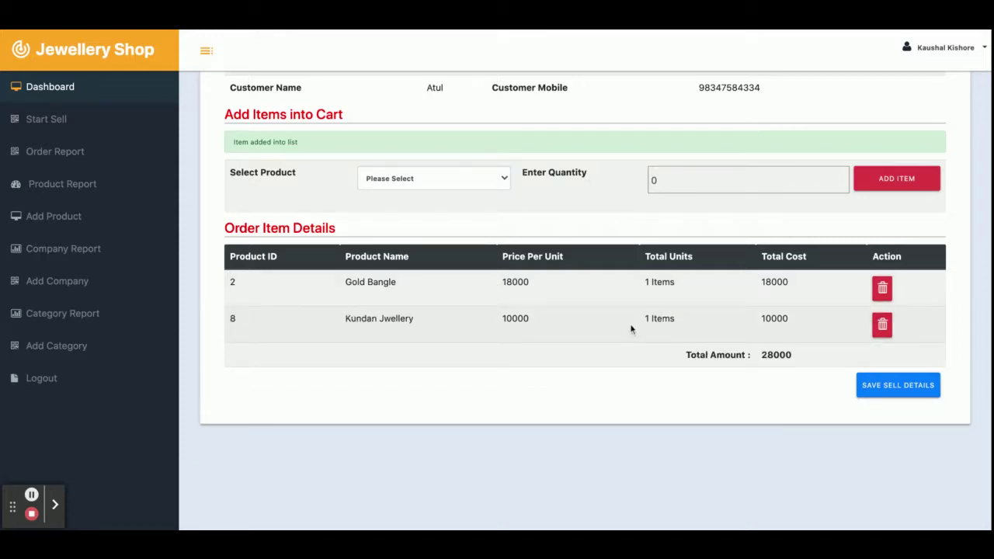
{"action": "scroll", "coordinate": [761, 388], "scroll_direction": "up", "scroll_amount": 3}
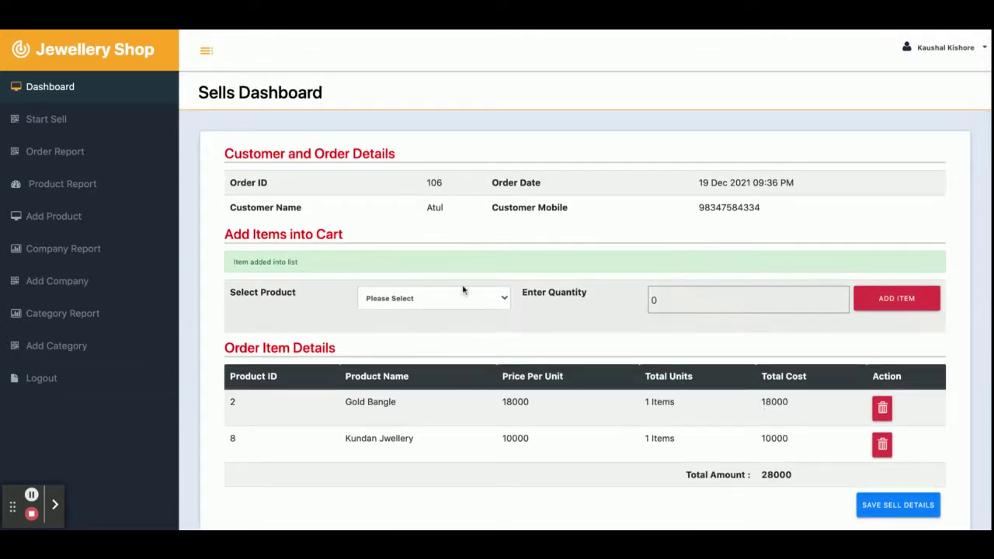
{"action": "scroll", "coordinate": [464, 289], "scroll_direction": "down", "scroll_amount": 1}
{"action": "scroll", "coordinate": [463, 289], "scroll_direction": "down", "scroll_amount": 1}
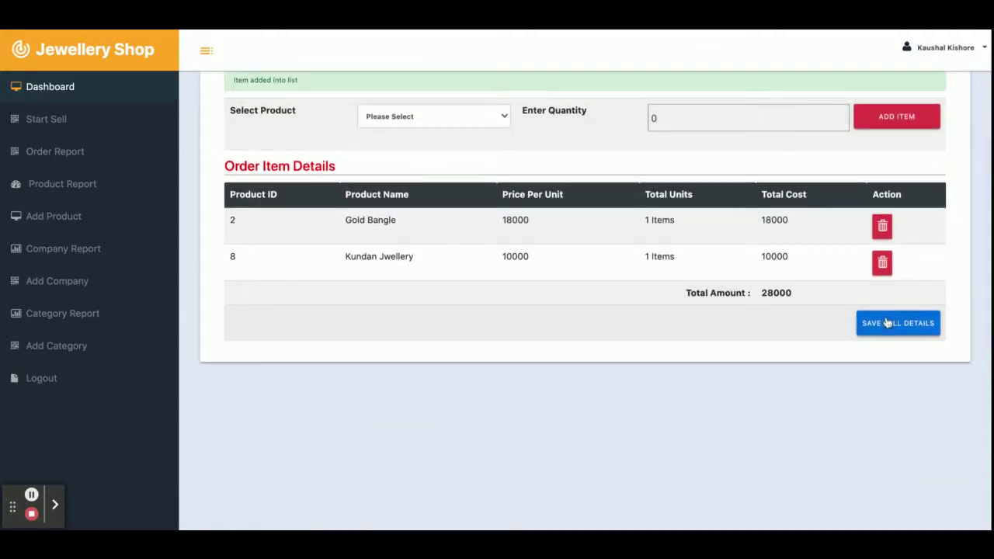
{"action": "scroll", "coordinate": [889, 334], "scroll_direction": "up", "scroll_amount": 2}
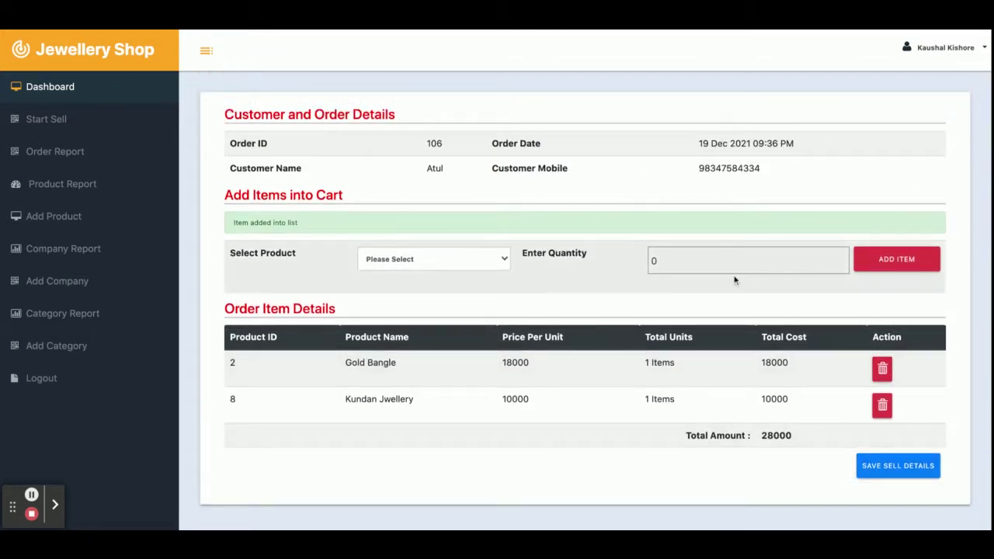
{"action": "left_click", "coordinate": [898, 465]}
Step: Highlight order number 106 and its 28000 total, then open the All Orders Report
{"action": "scroll", "coordinate": [670, 249], "scroll_direction": "up", "scroll_amount": 1}
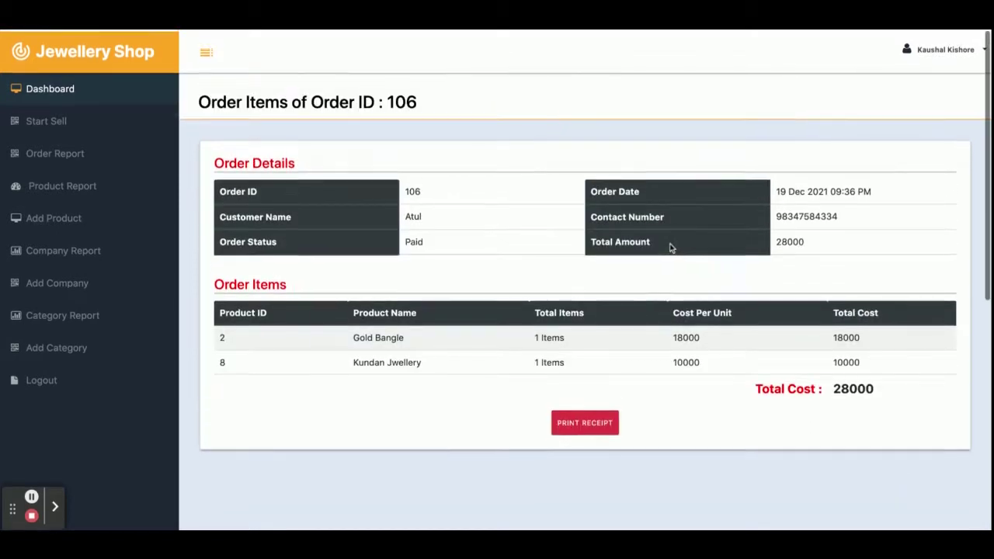
{"action": "double_click", "coordinate": [400, 108]}
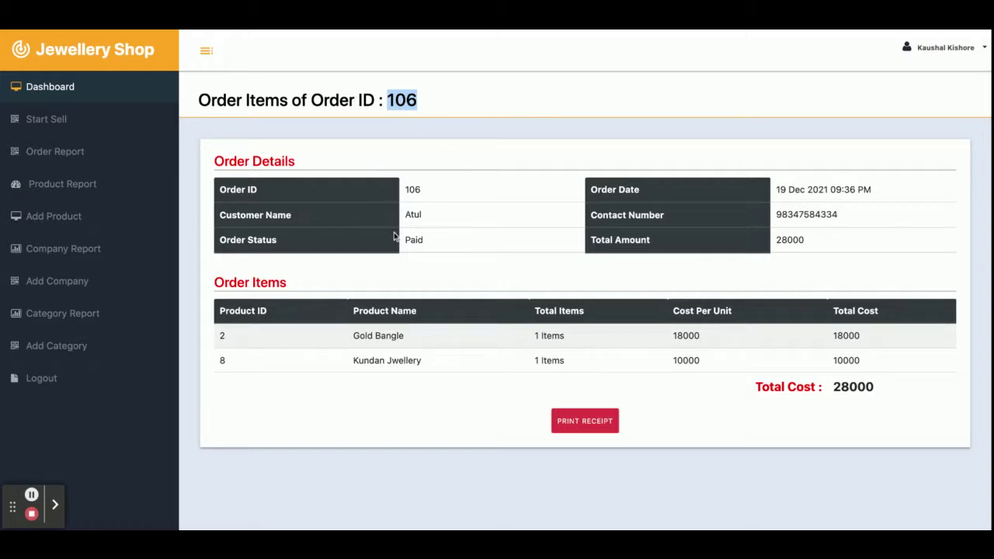
{"action": "double_click", "coordinate": [846, 387]}
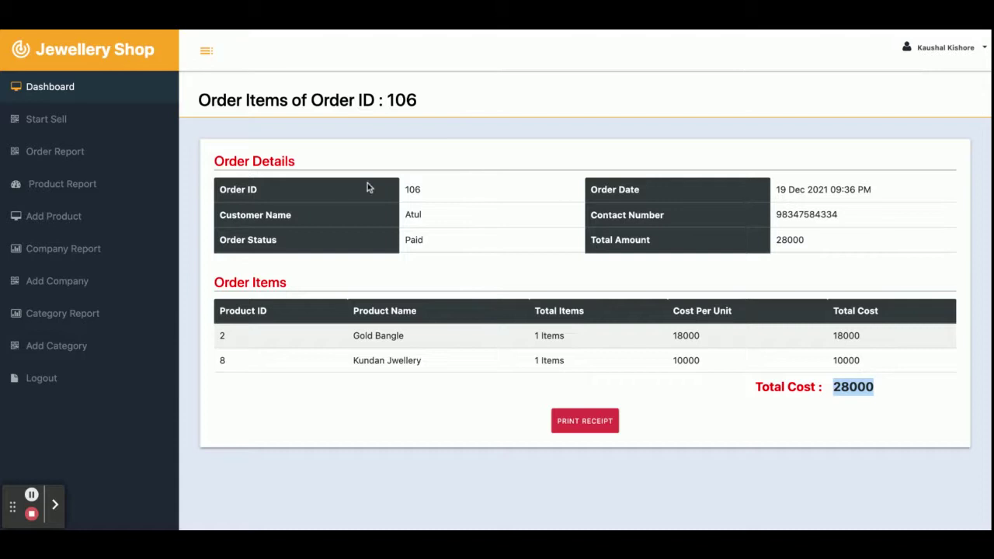
{"action": "left_click", "coordinate": [95, 148]}
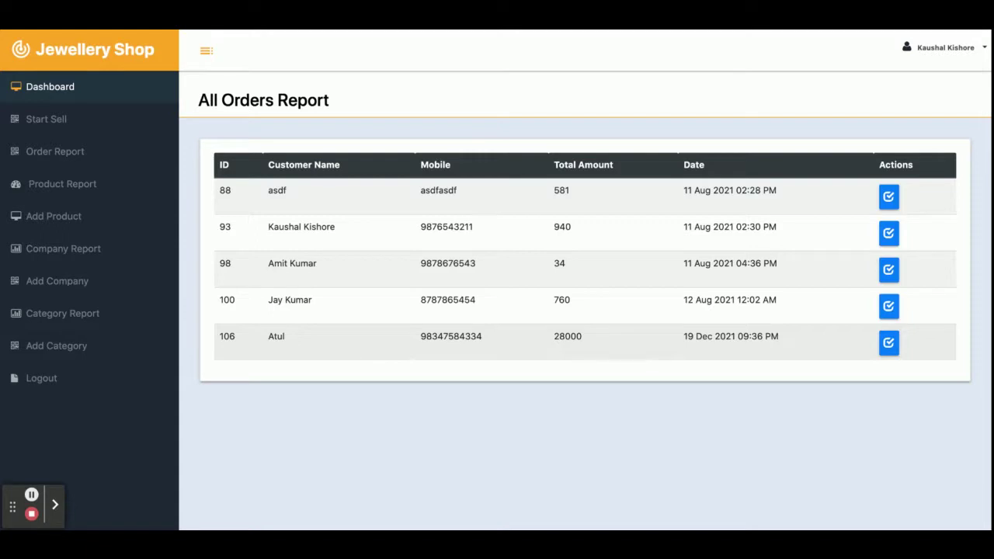
Step: Reopen order 106's item details, then view the Product Report
{"action": "double_click", "coordinate": [225, 335]}
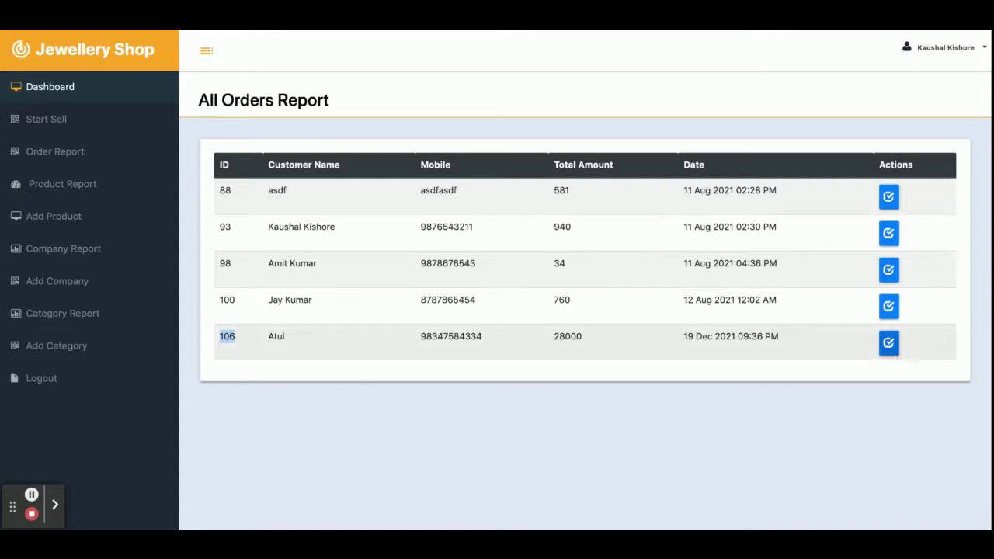
{"action": "left_click", "coordinate": [889, 343]}
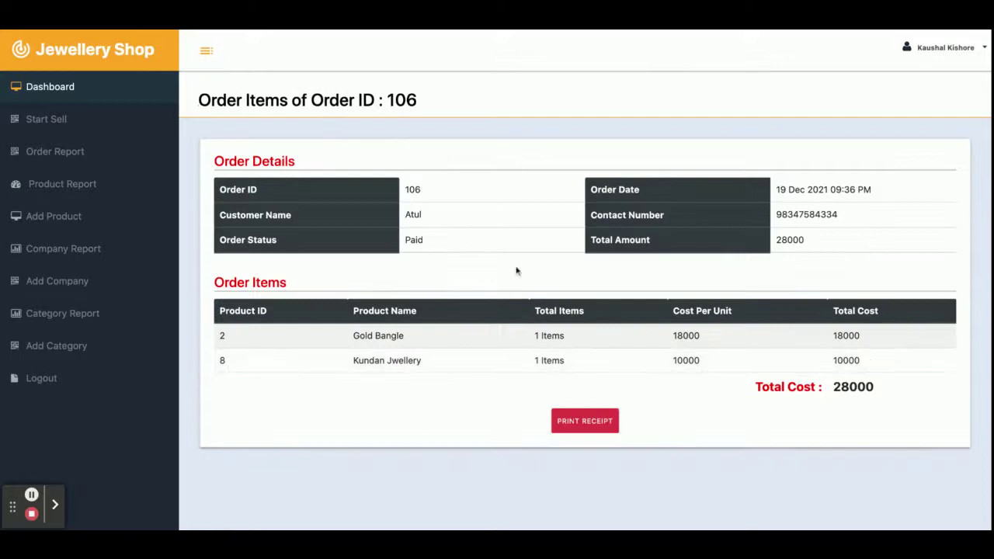
{"action": "left_click", "coordinate": [51, 192]}
{"action": "scroll", "coordinate": [361, 306], "scroll_direction": "down", "scroll_amount": 2}
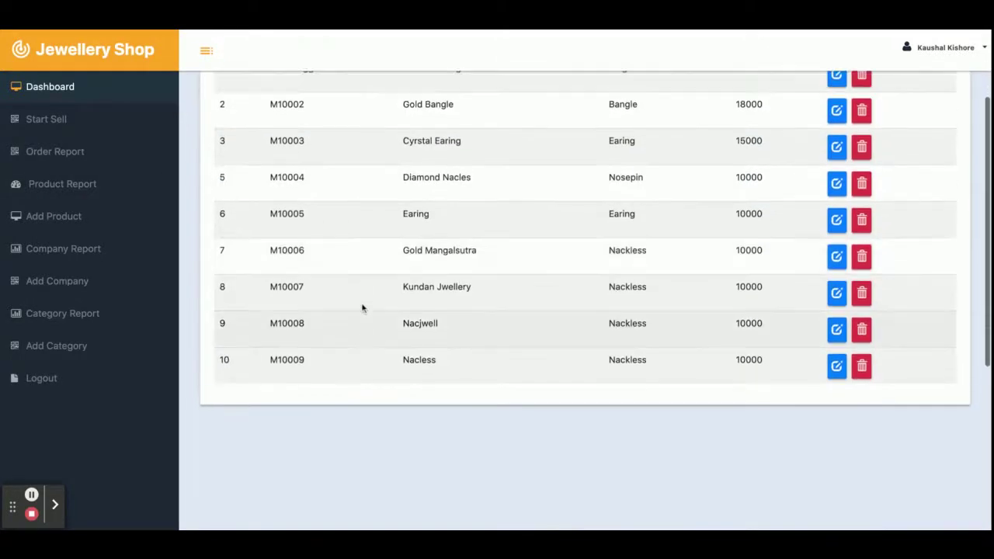
Step: Resubmit the Diamond Ring product details, then view the Add Product form and Company Report
{"action": "scroll", "coordinate": [362, 306], "scroll_direction": "up", "scroll_amount": 2}
{"action": "scroll", "coordinate": [362, 308], "scroll_direction": "down", "scroll_amount": 2}
{"action": "scroll", "coordinate": [422, 251], "scroll_direction": "up", "scroll_amount": 2}
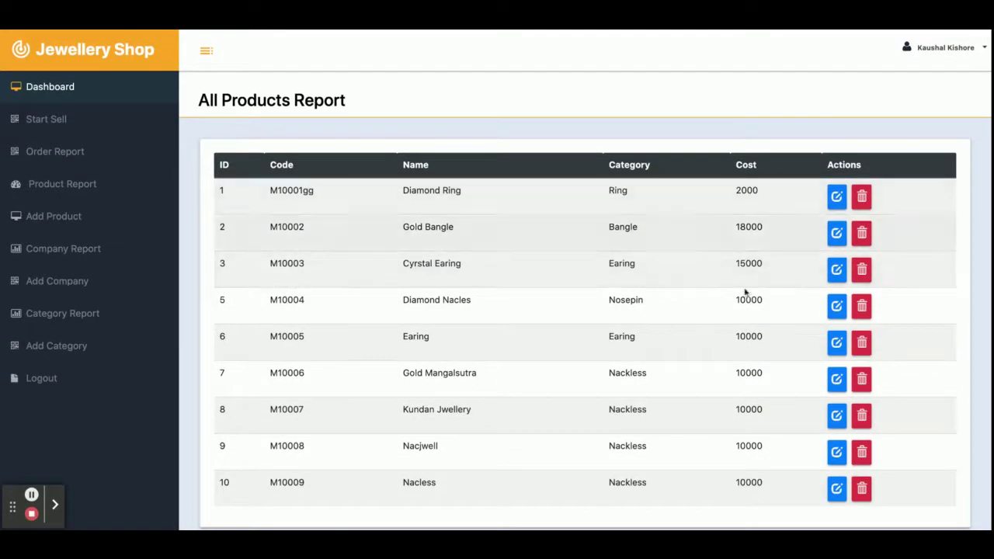
{"action": "left_click", "coordinate": [836, 196]}
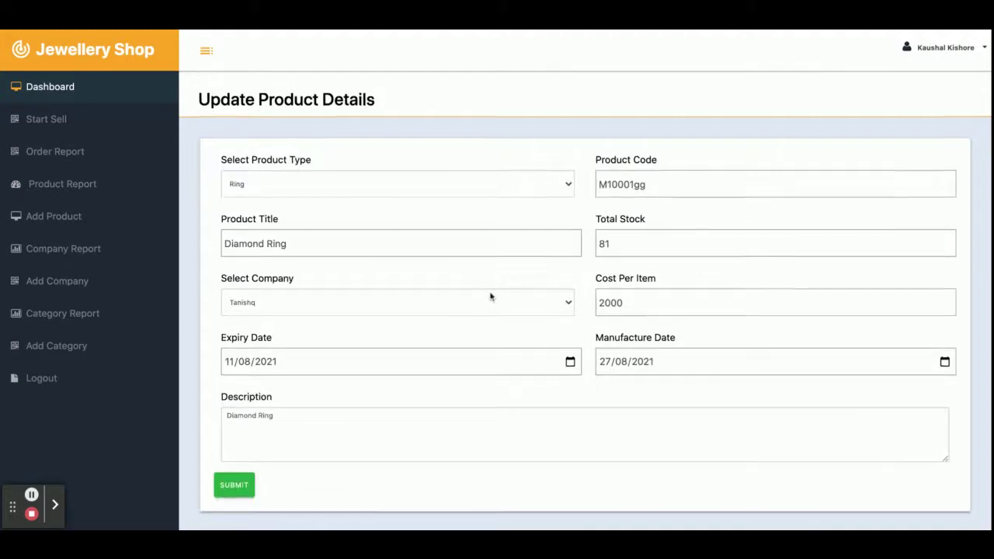
{"action": "scroll", "coordinate": [326, 361], "scroll_direction": "down", "scroll_amount": 2}
{"action": "left_click", "coordinate": [241, 341]}
{"action": "scroll", "coordinate": [581, 311], "scroll_direction": "up", "scroll_amount": 3}
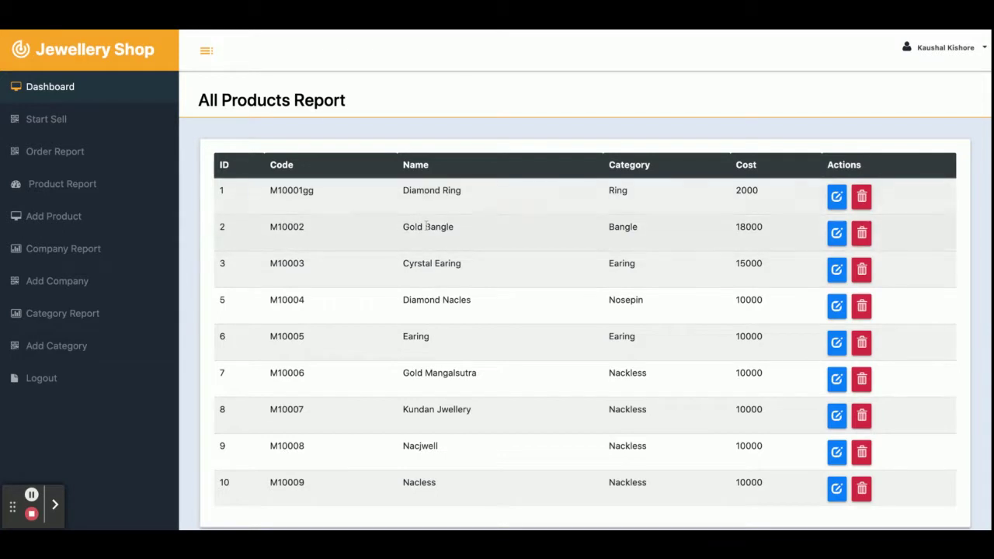
{"action": "left_click", "coordinate": [61, 219]}
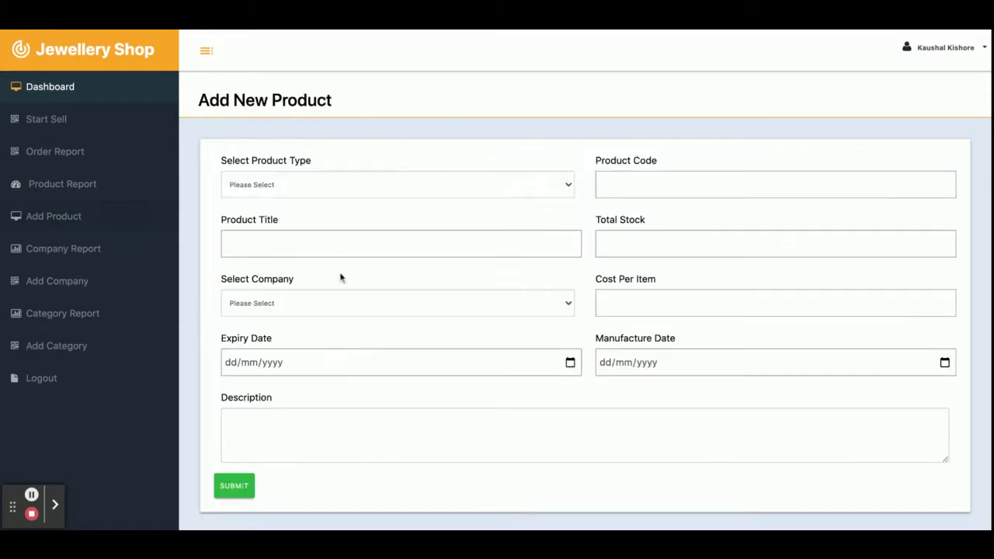
{"action": "left_click", "coordinate": [68, 250]}
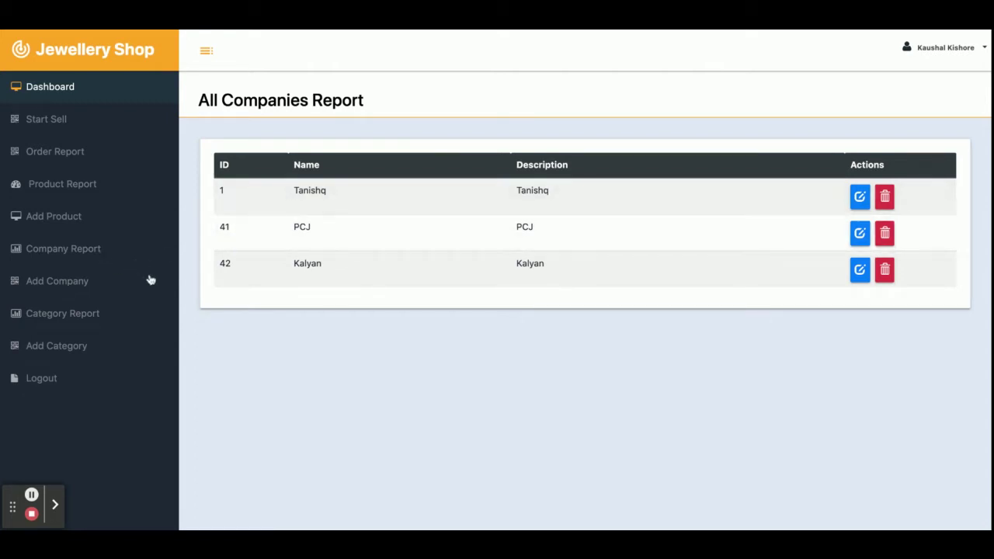
Step: View the Add Company form and Category Report, then open the Add New Category form
{"action": "left_click", "coordinate": [40, 289]}
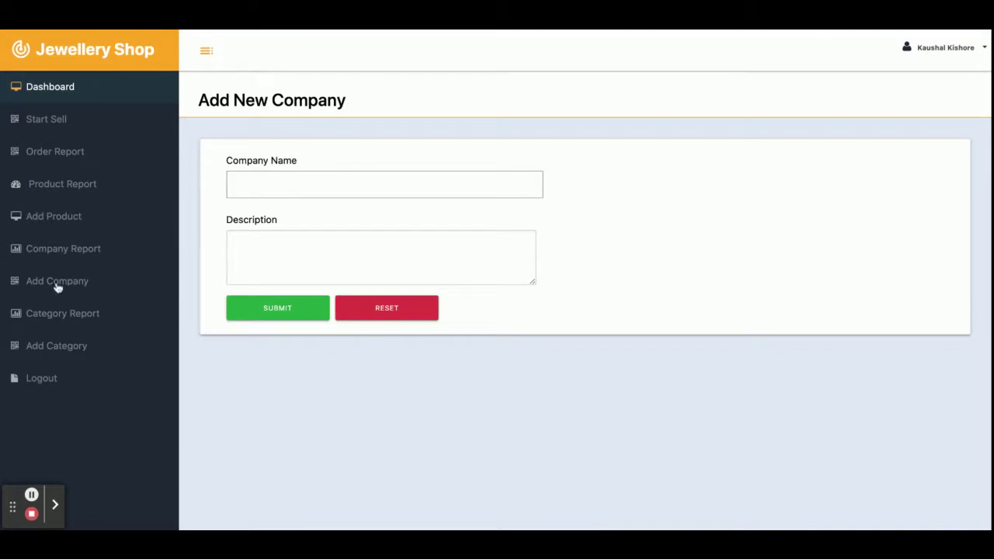
{"action": "left_click", "coordinate": [63, 315]}
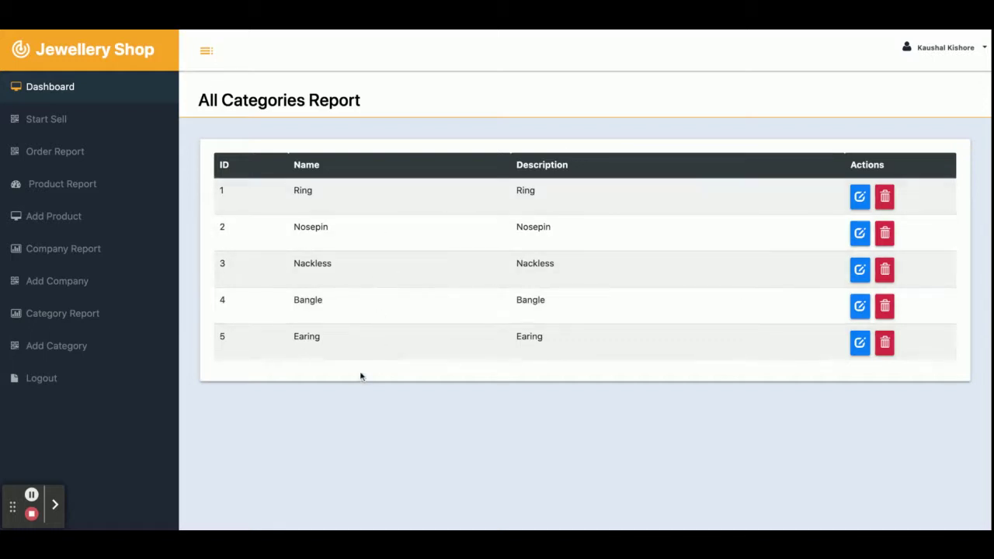
{"action": "left_click", "coordinate": [66, 347]}
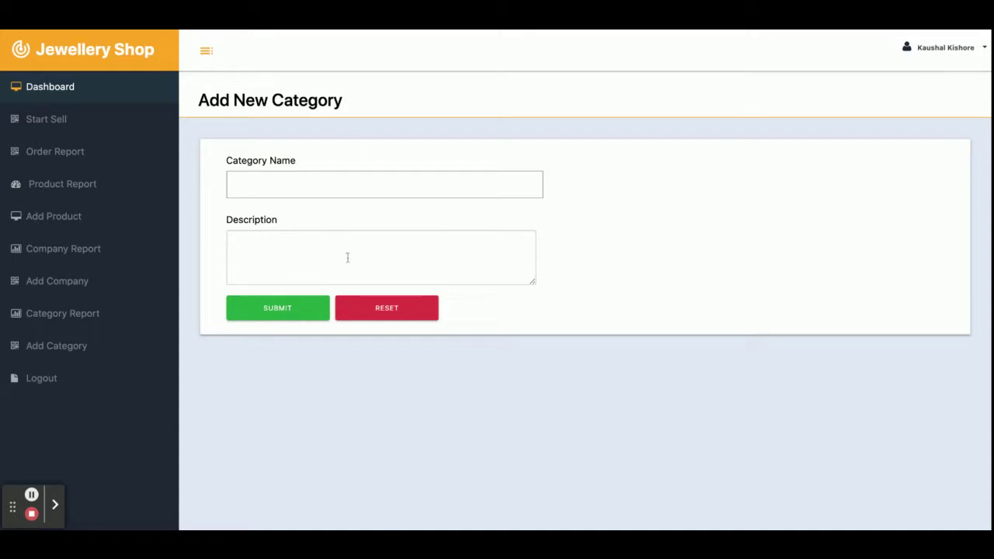
Step: Log out of the admin panel
{"action": "left_click", "coordinate": [43, 380]}
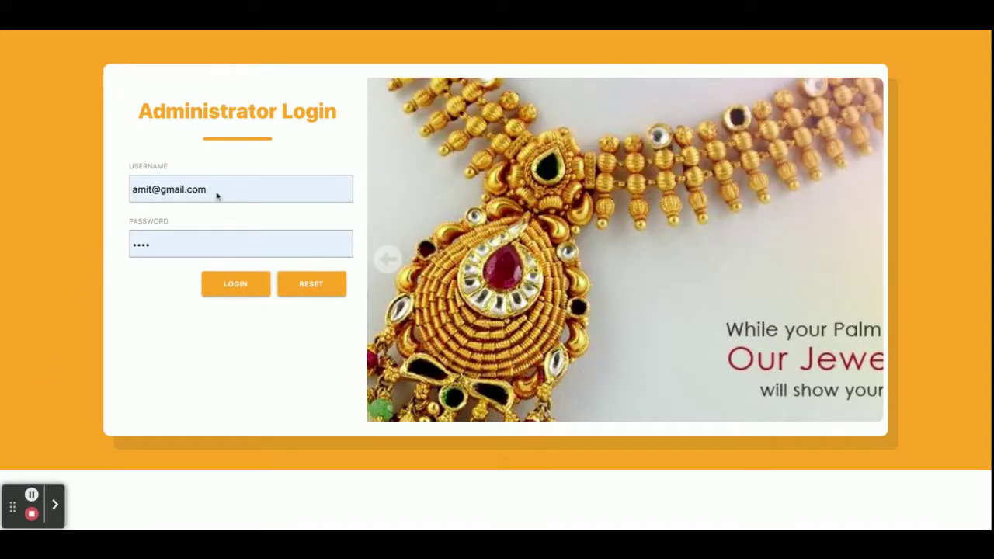
{"action": "left_click", "coordinate": [228, 285]}
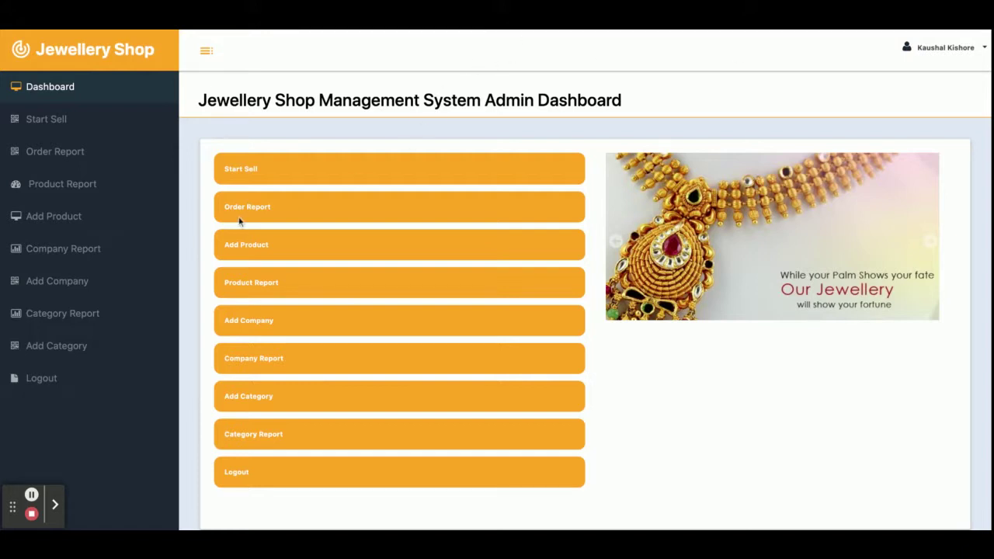
{"action": "left_click", "coordinate": [38, 382]}
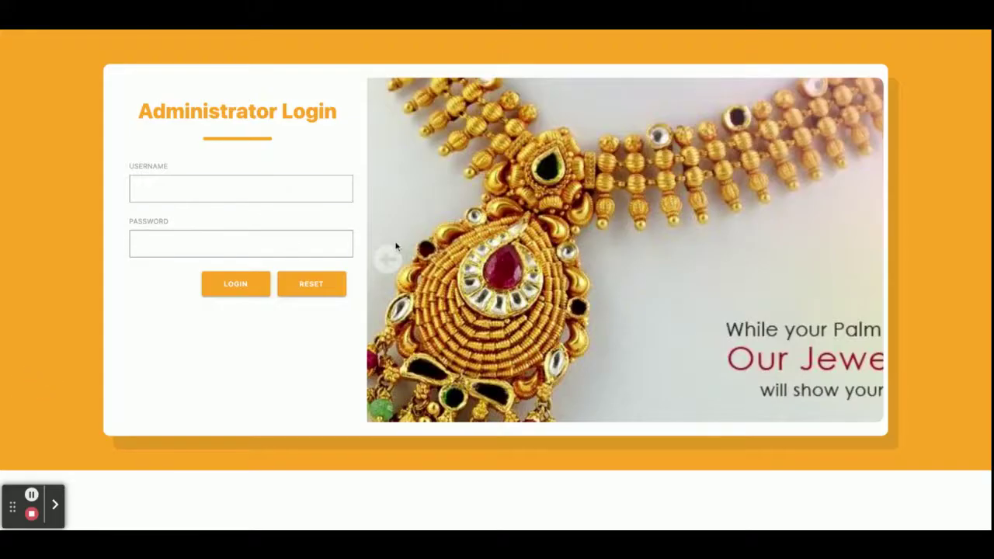